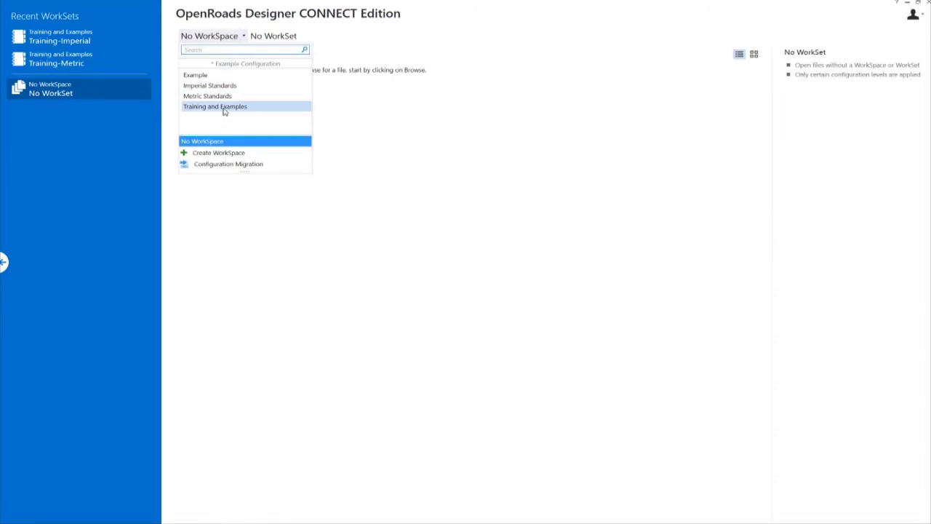
- Select the Training and Examples WorkSpace with the Training-Imperial WorkSet, then browse for a design file
left_click(224, 109)
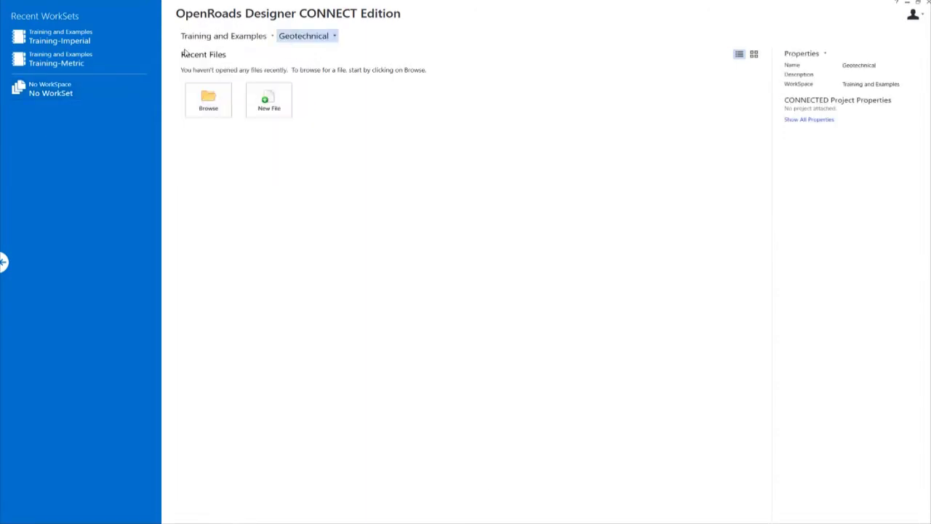
left_click(334, 40)
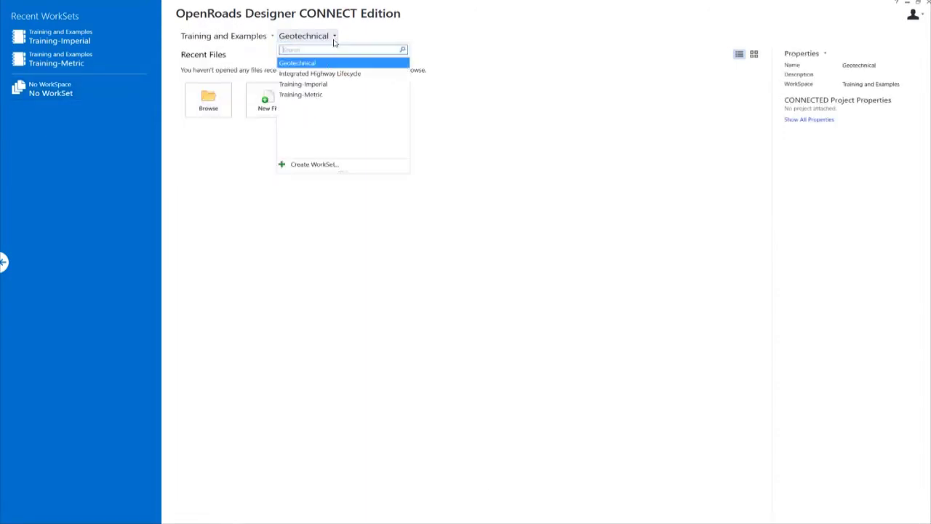
left_click(325, 85)
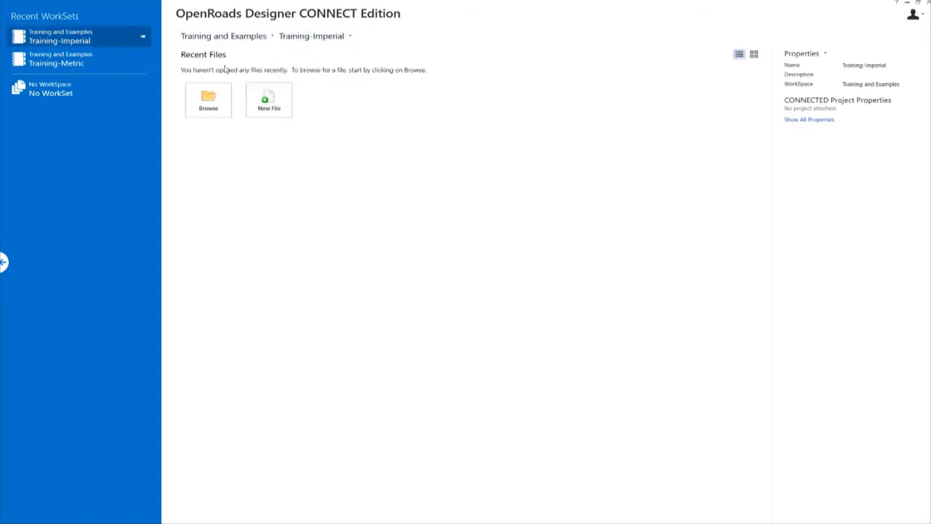
left_click(215, 105)
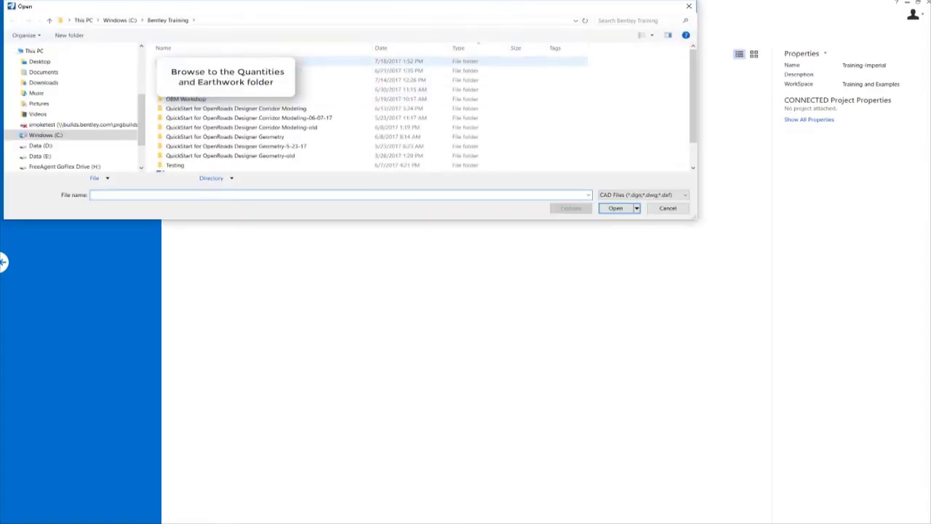
- Open Corridor-LondonRd.dgn from the Corridor Modeling Quantities folder
double_click(287, 61)
left_click(207, 90)
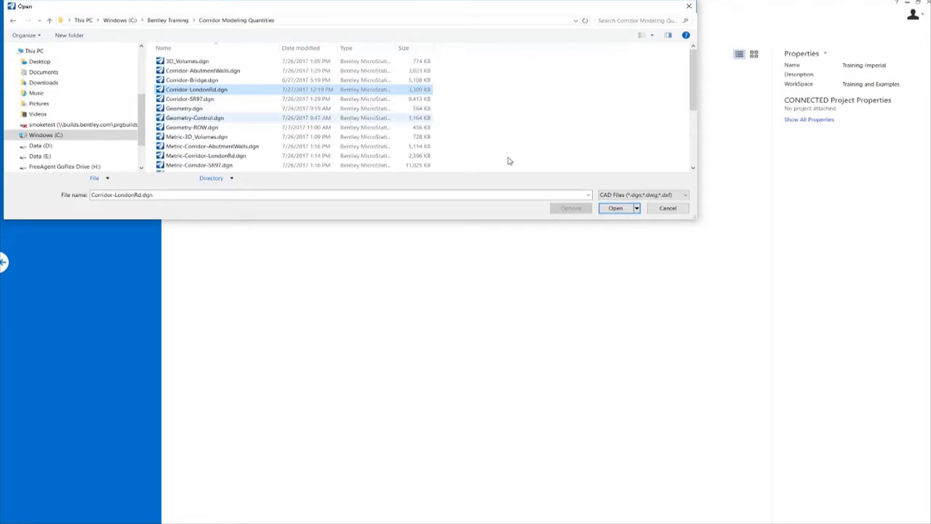
left_click(615, 207)
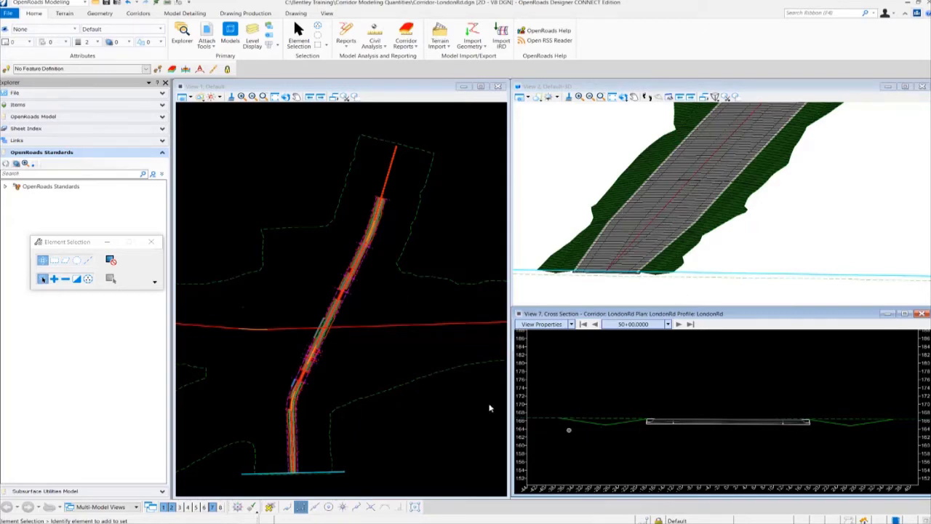
- Activate the plan and 3D views, then orbit and zoom the 3D corridor to an oblique angle
left_click(473, 427)
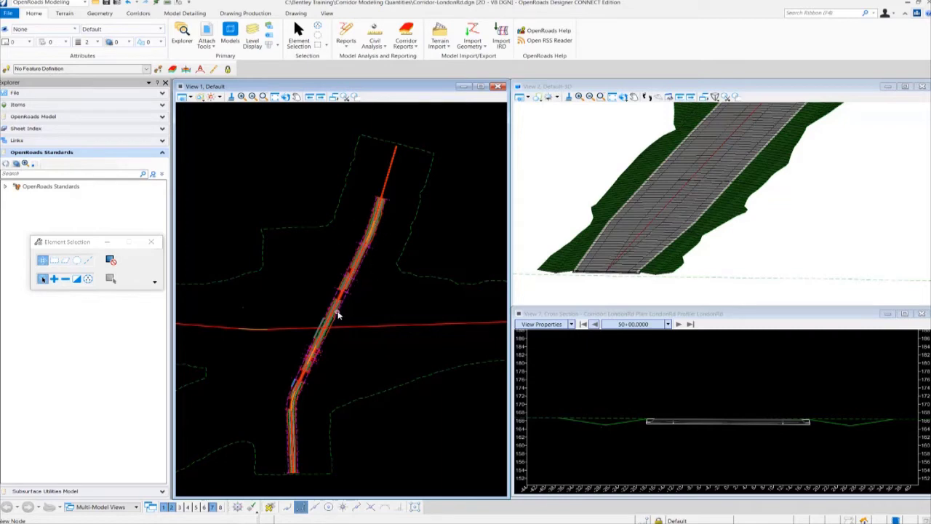
left_click(601, 179)
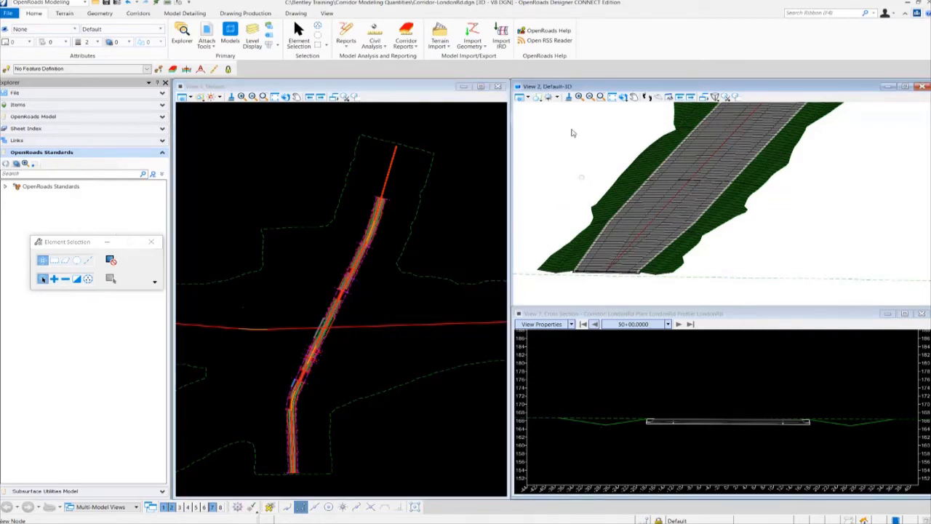
middle_click_drag(617, 223, 673, 195, "shift")
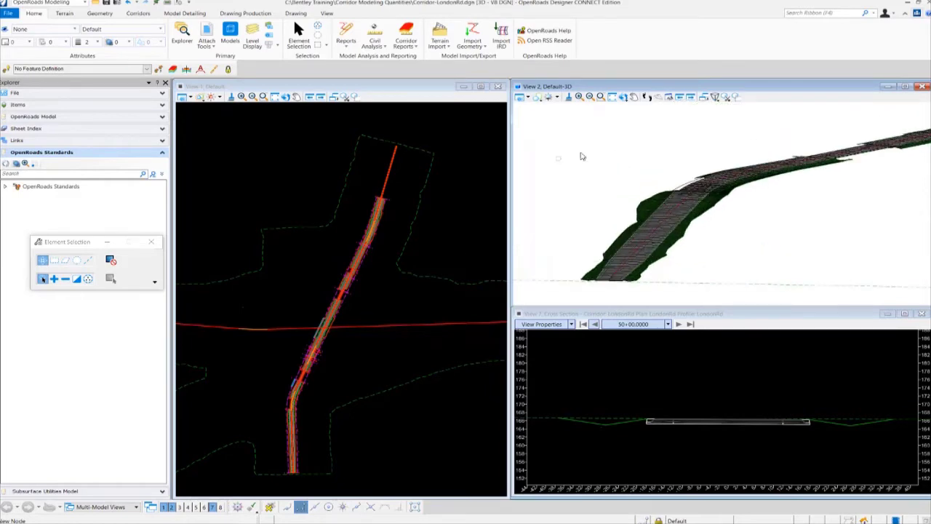
scroll(655, 232, "up", 4)
scroll(645, 246, "down", 3)
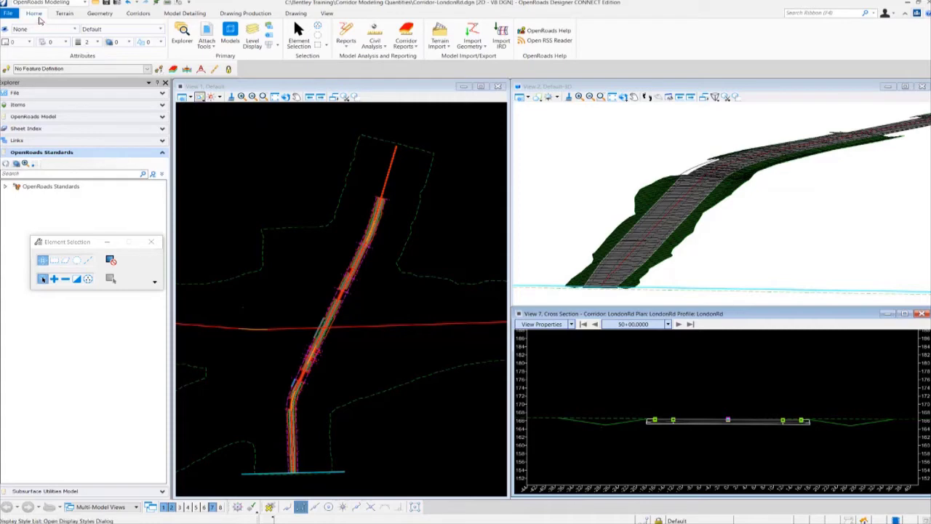
- Run Component Quantities on the LondonRd corridor, showing a total estimated cost of 164546.11
left_click(415, 48)
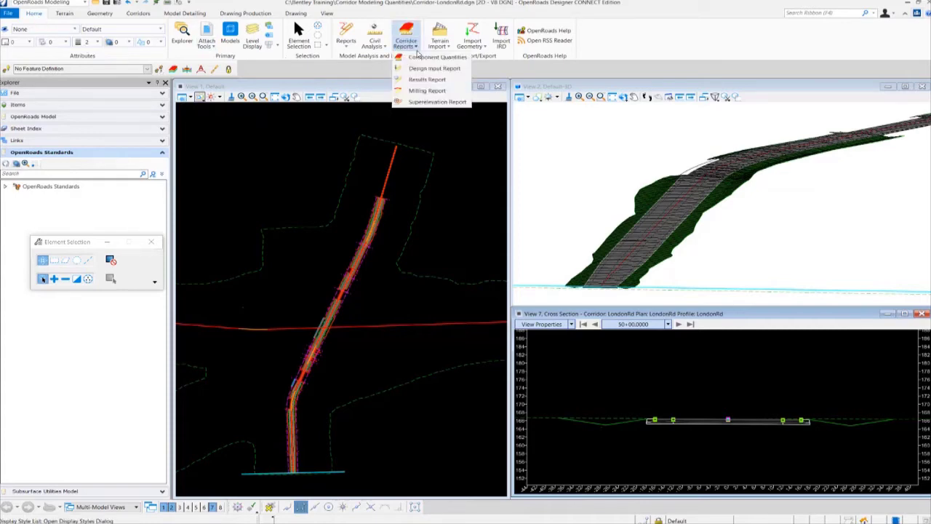
left_click(439, 58)
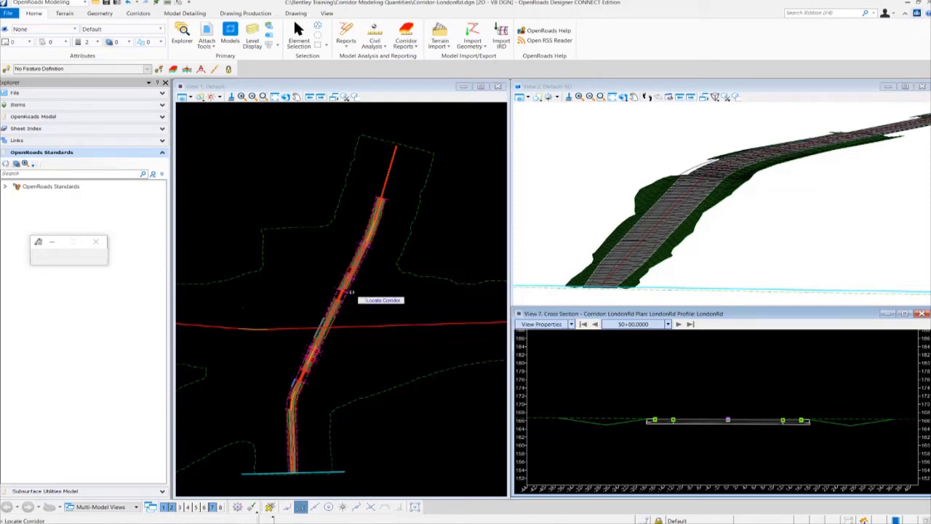
left_click(345, 299)
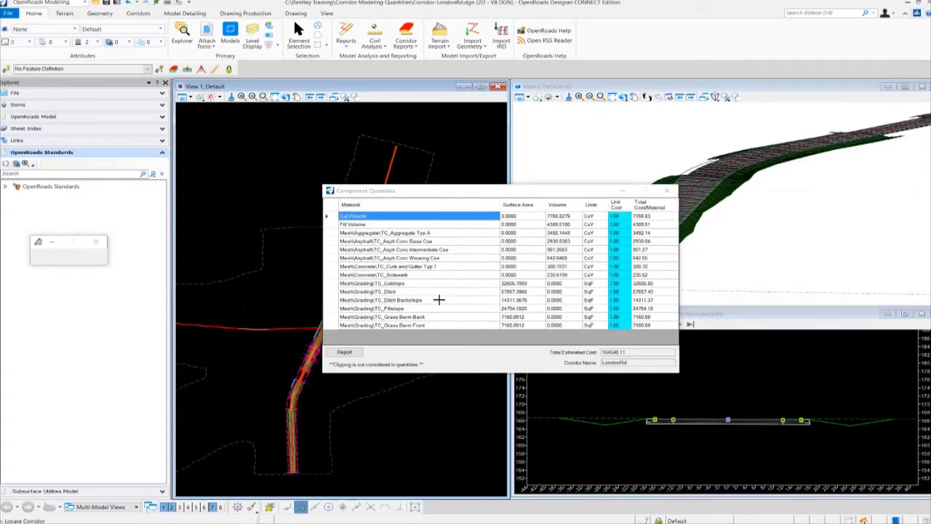
left_click_drag(471, 191, 442, 189)
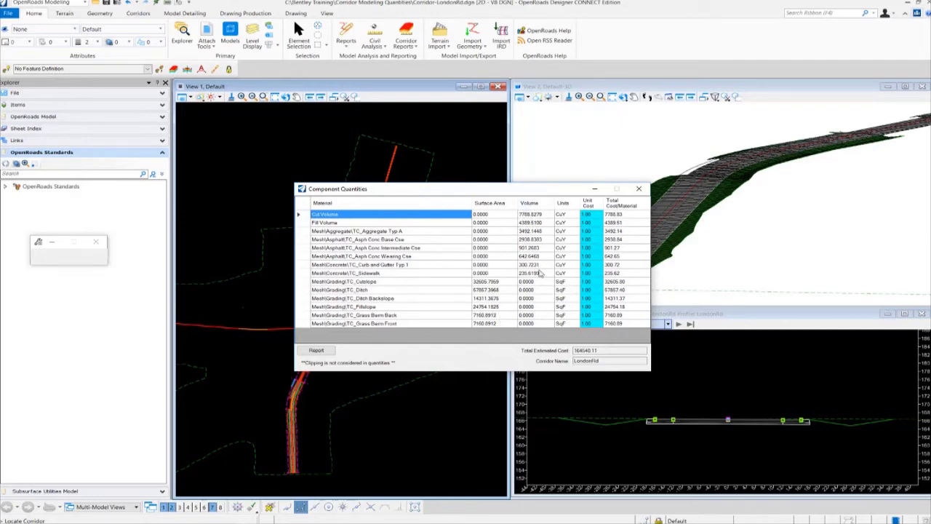
left_click(561, 181)
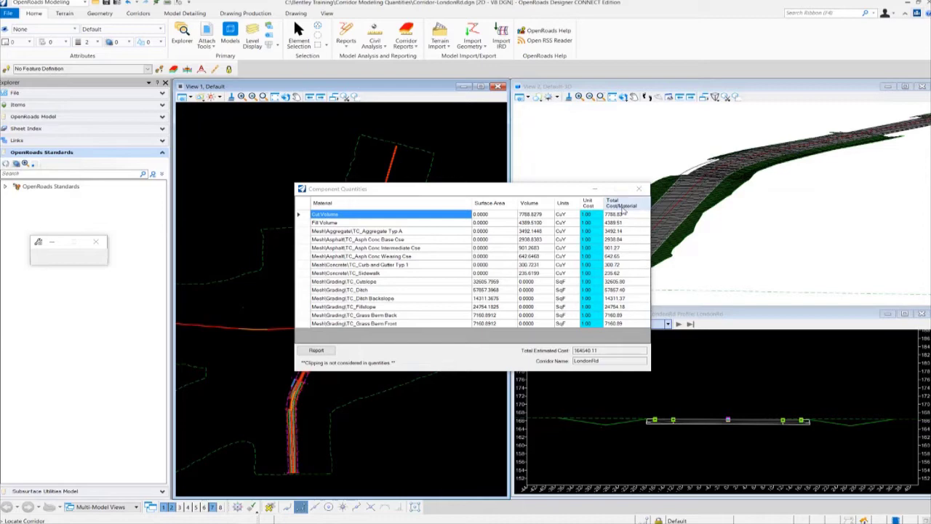
left_click(623, 218)
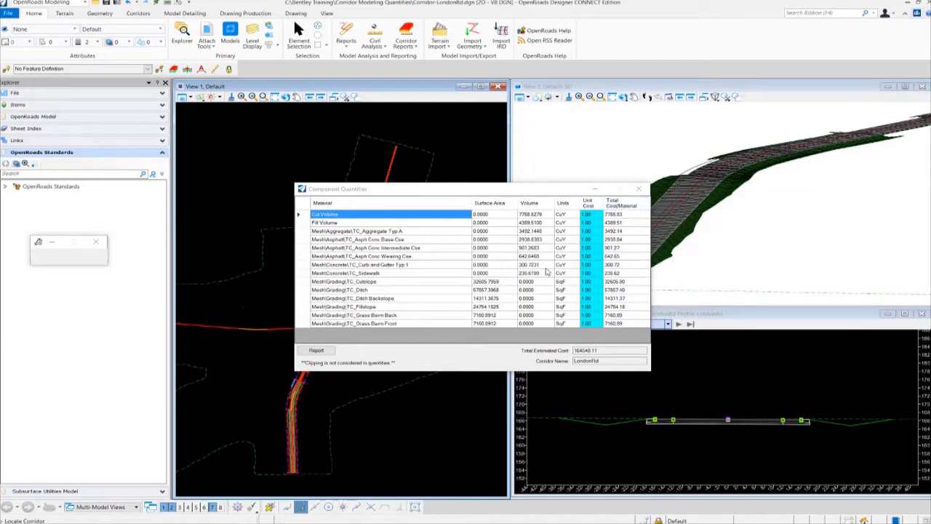
key("shift+Tab")
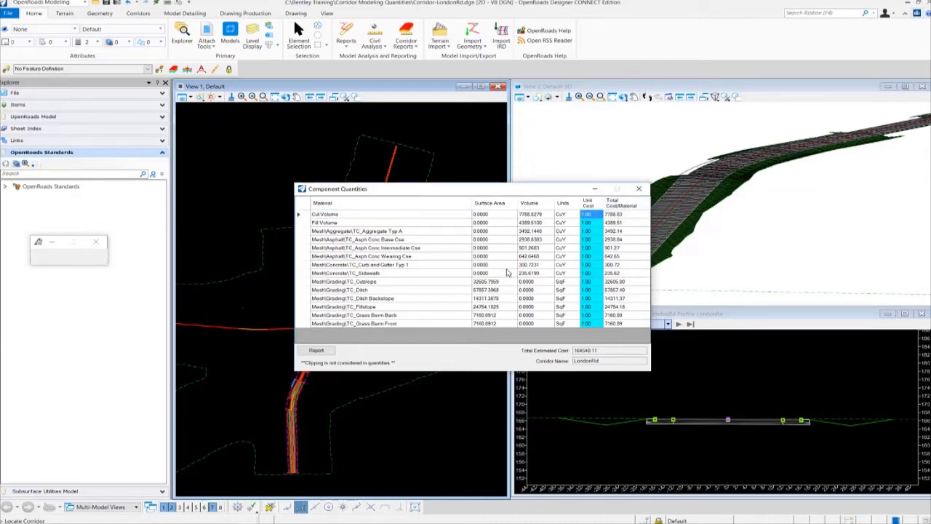
- Set the Cut Volume unit cost to 2.00 and the Fill Volume unit cost to 4.00
left_click(580, 214)
type("2")
key("Return")
left_click(593, 231)
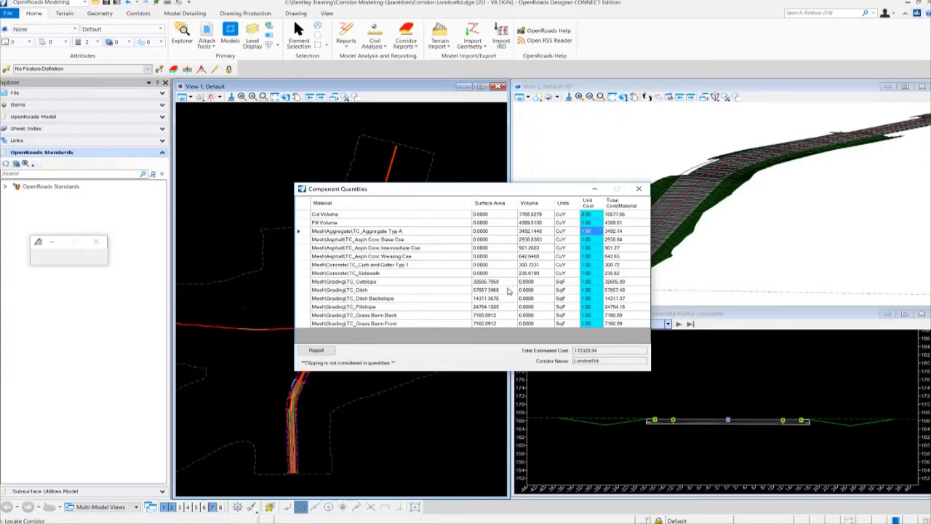
left_click(594, 222)
key("Return")
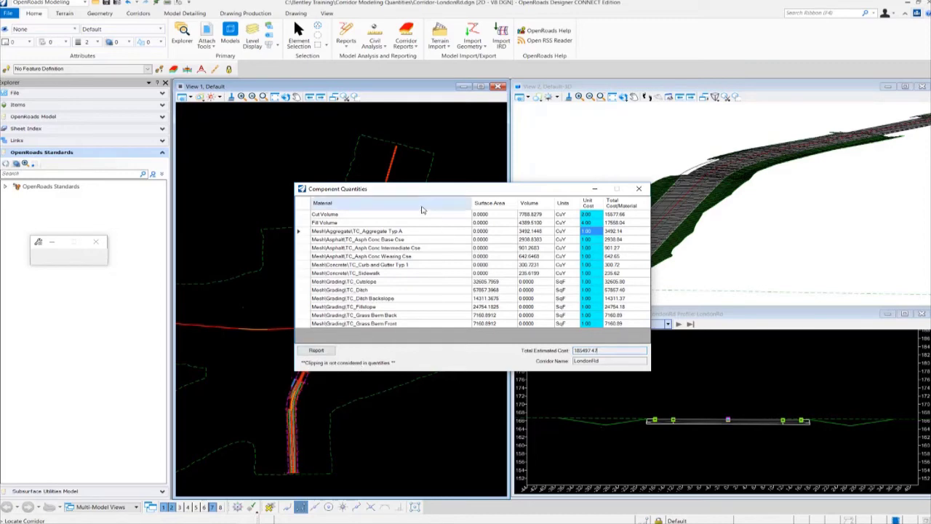
left_click_drag(425, 190, 396, 191)
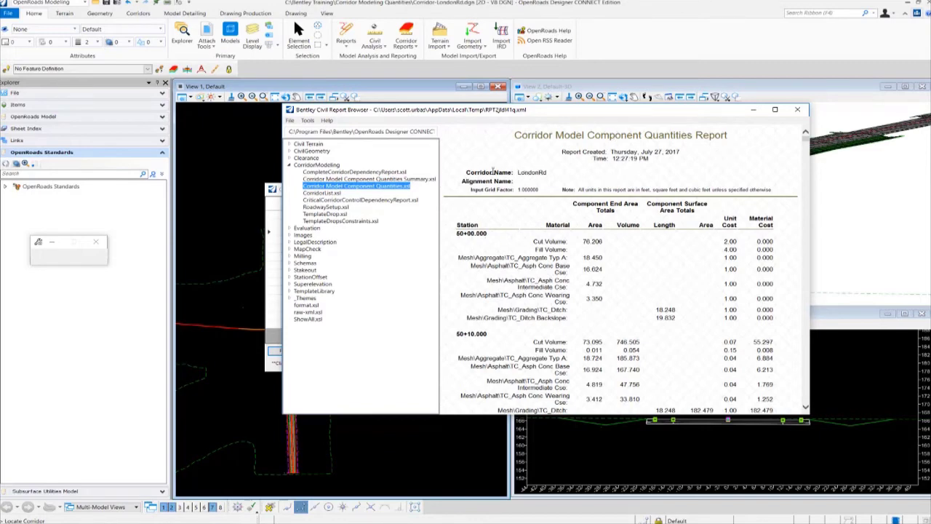
- Scroll to the report Totals: cut 210298.354, fill 118516.771, total cost 186497.46
left_click(521, 178)
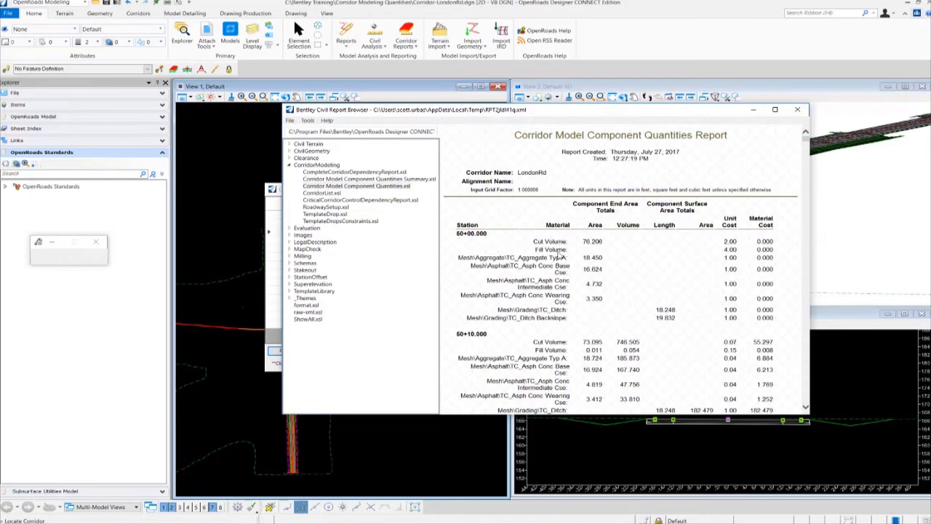
scroll(485, 303, "down", 3)
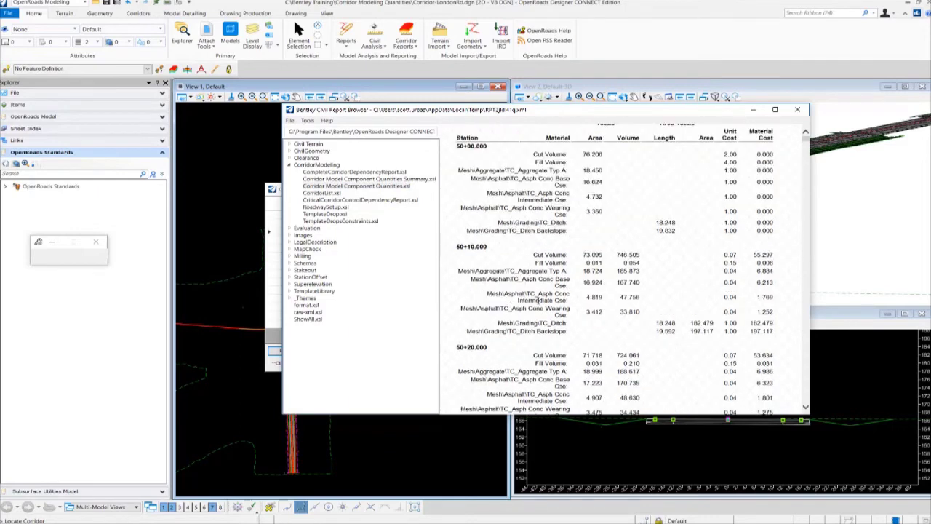
scroll(581, 234, "up", 2)
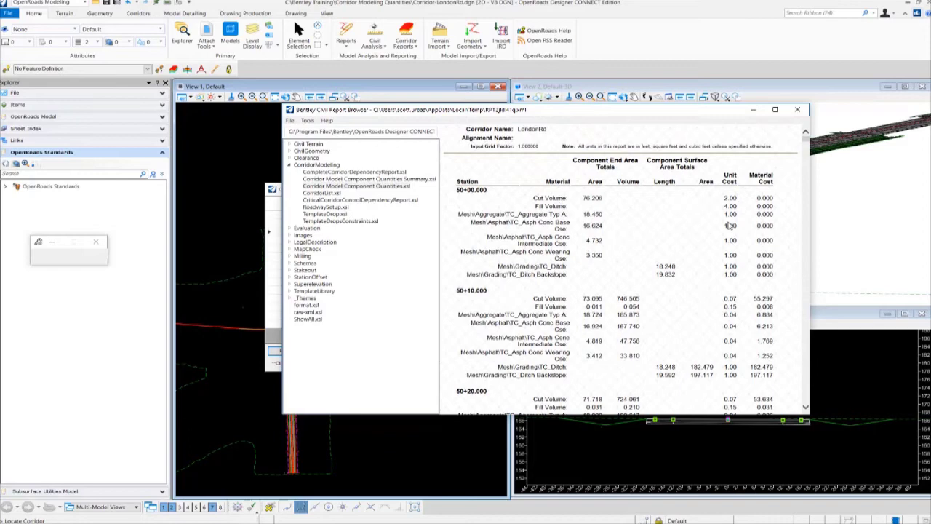
scroll(533, 269, "down", 12)
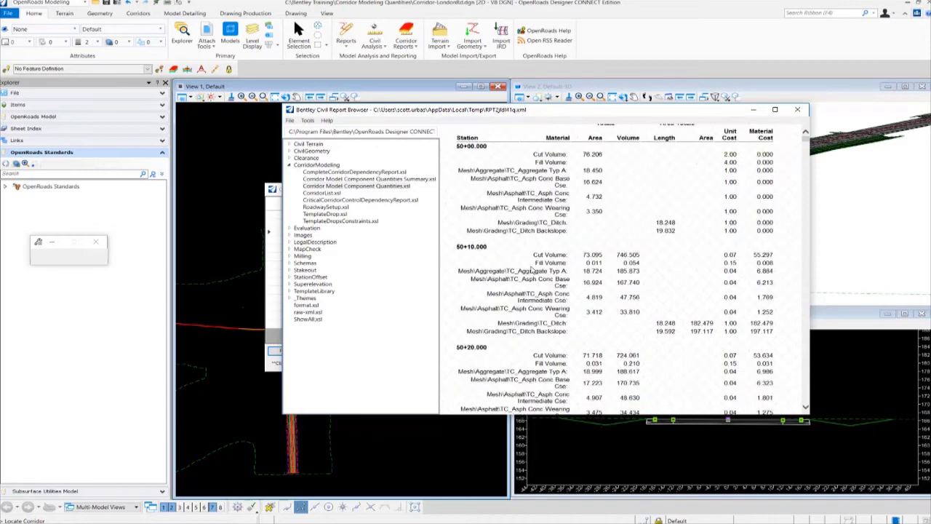
scroll(533, 269, "down", 20)
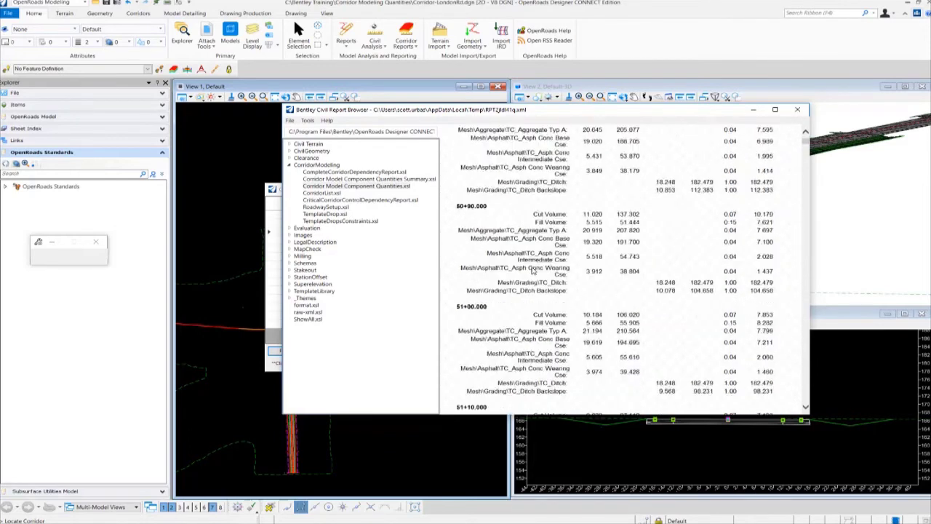
scroll(533, 266, "down", 20)
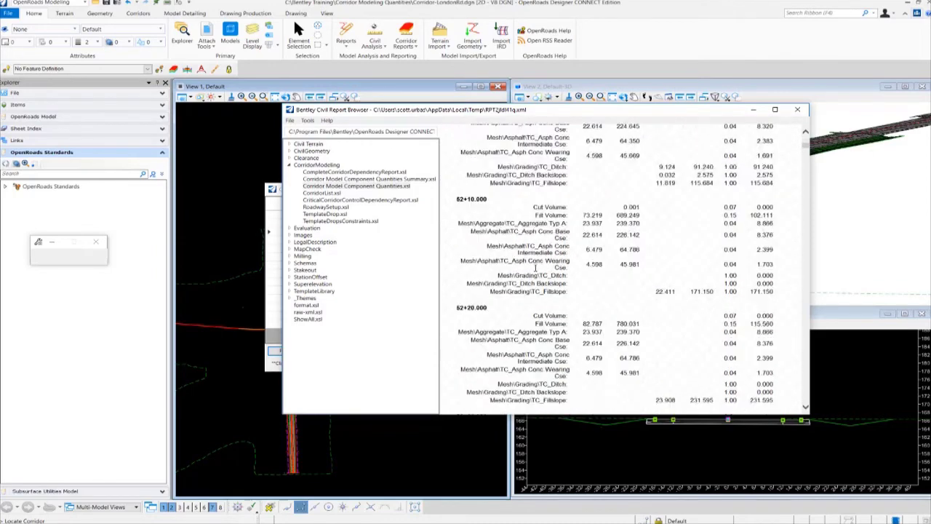
scroll(655, 330, "down", 10)
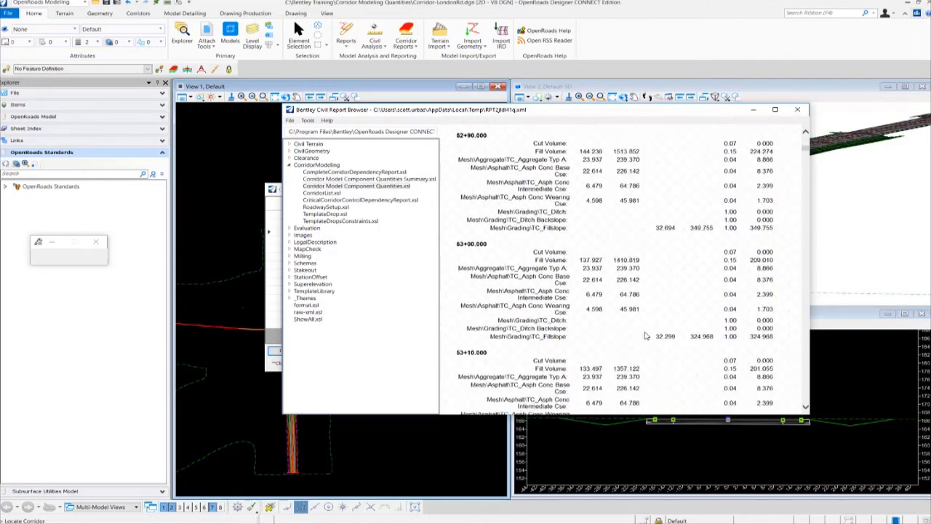
scroll(630, 341, "down", 20)
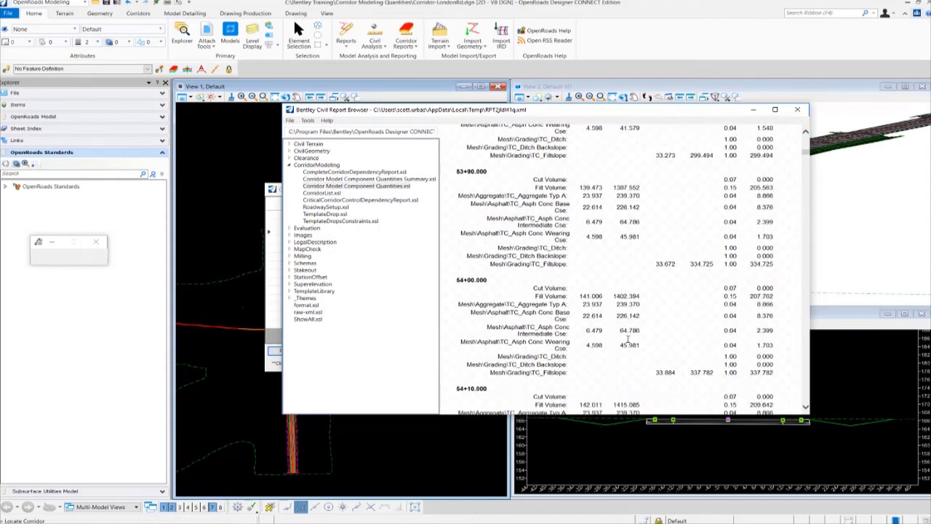
scroll(627, 338, "down", 3)
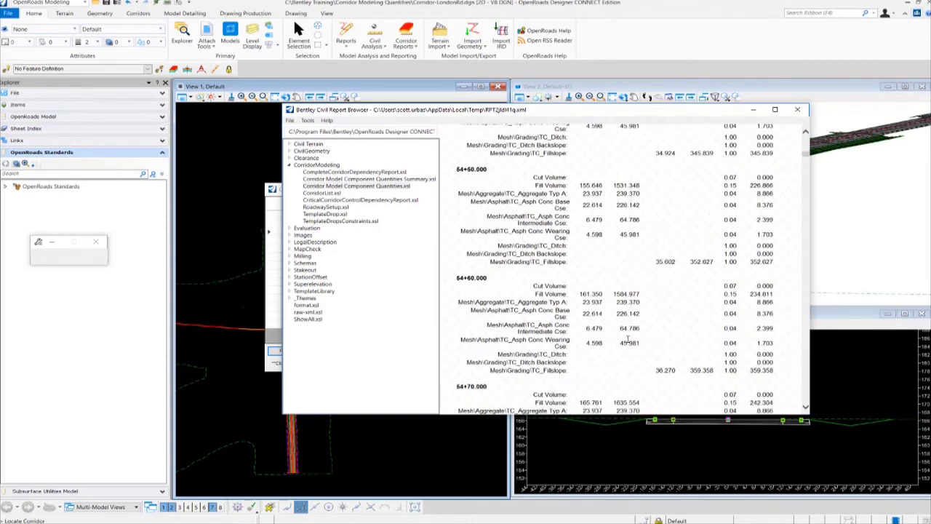
scroll(627, 338, "down", 20)
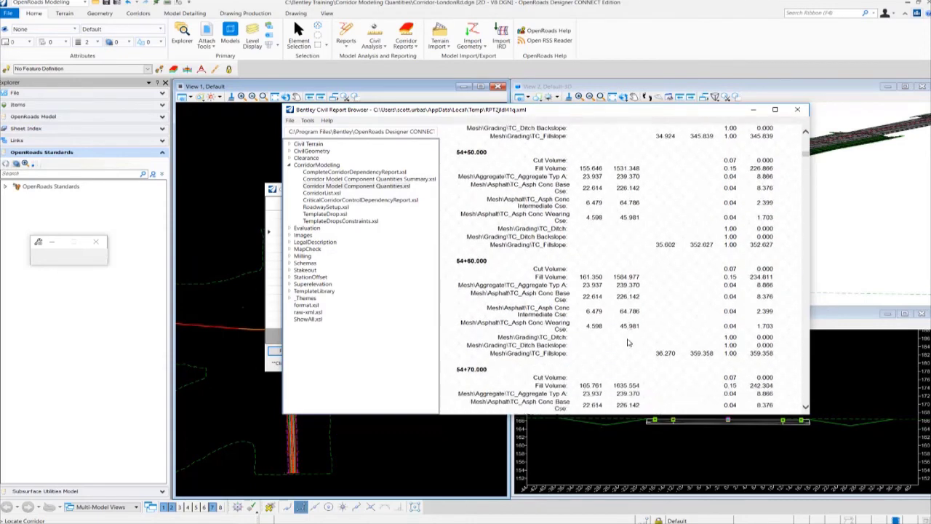
left_click_drag(806, 160, 805, 409)
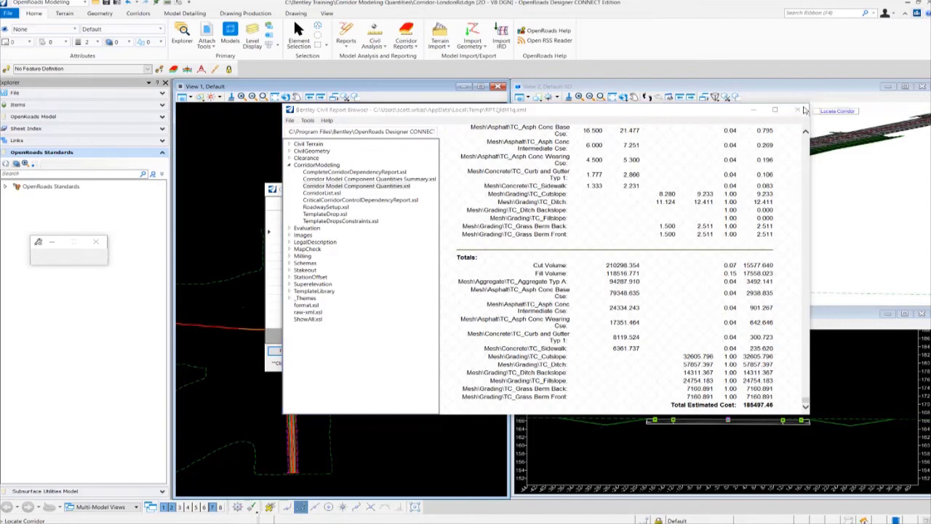
- Close the Report Browser window and the Component Quantities dialog
left_click(797, 109)
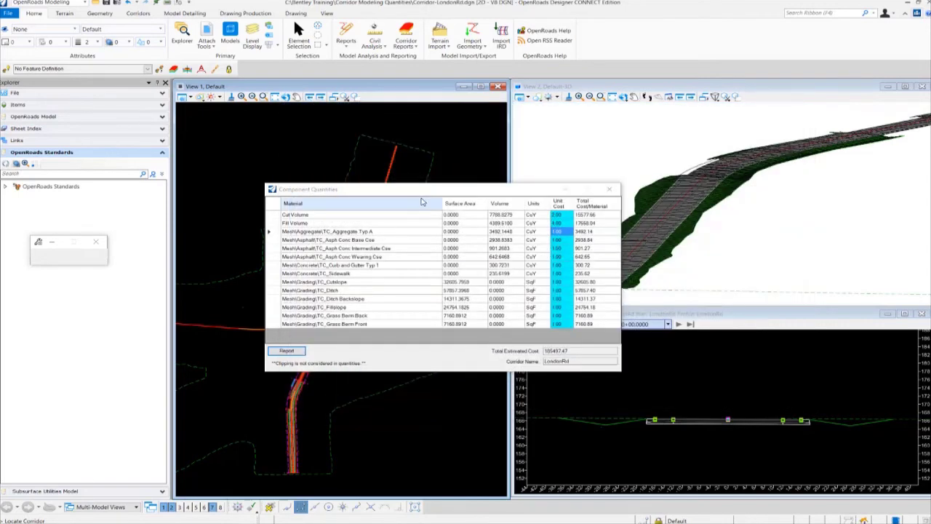
left_click_drag(418, 195, 371, 171)
left_click(561, 167)
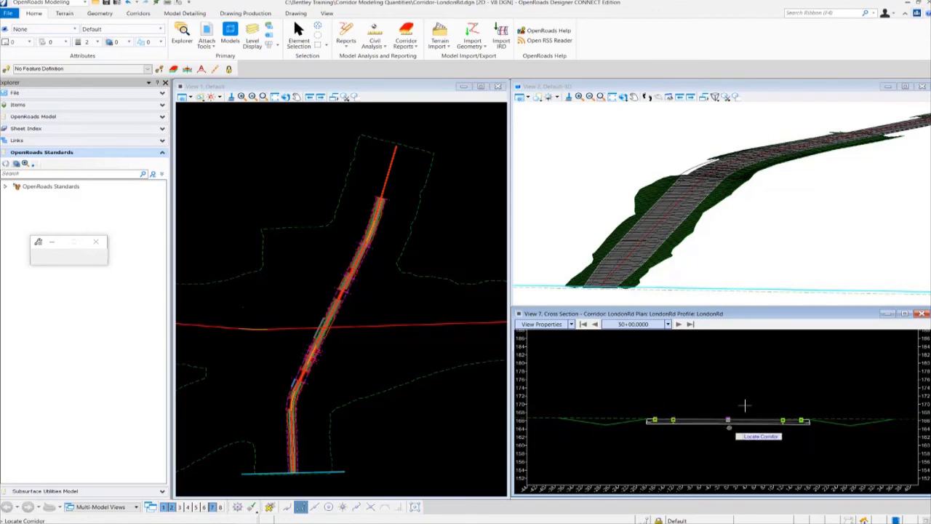
- Turn on cut and fill graphics and cut/fill values in the cross-section view
left_click(571, 325)
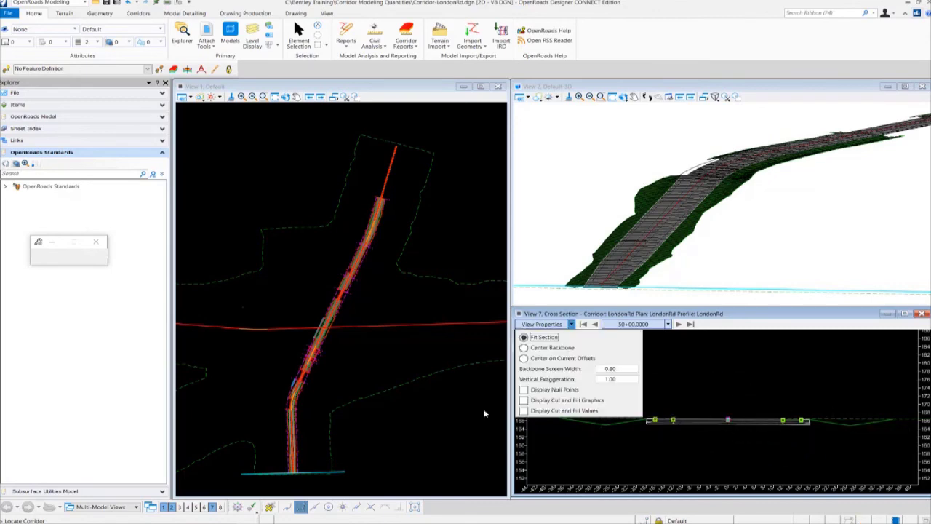
left_click(524, 401)
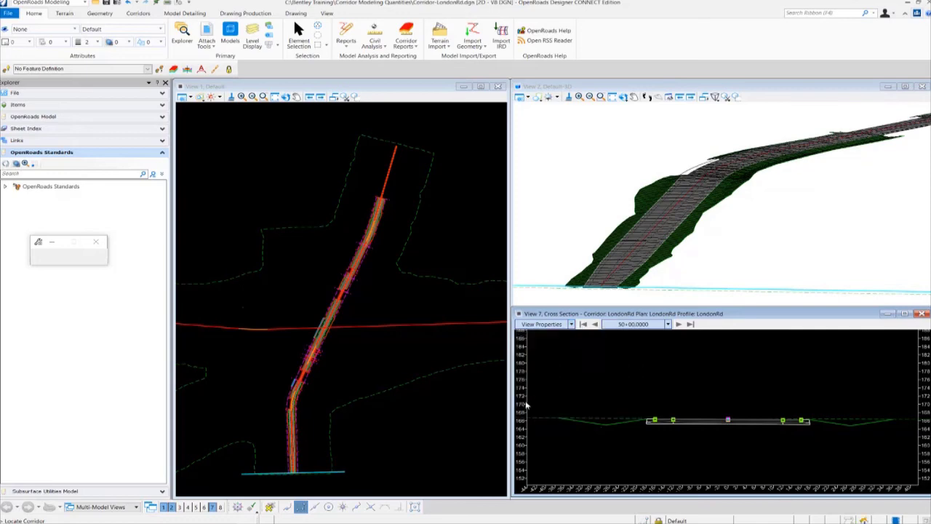
left_click(572, 324)
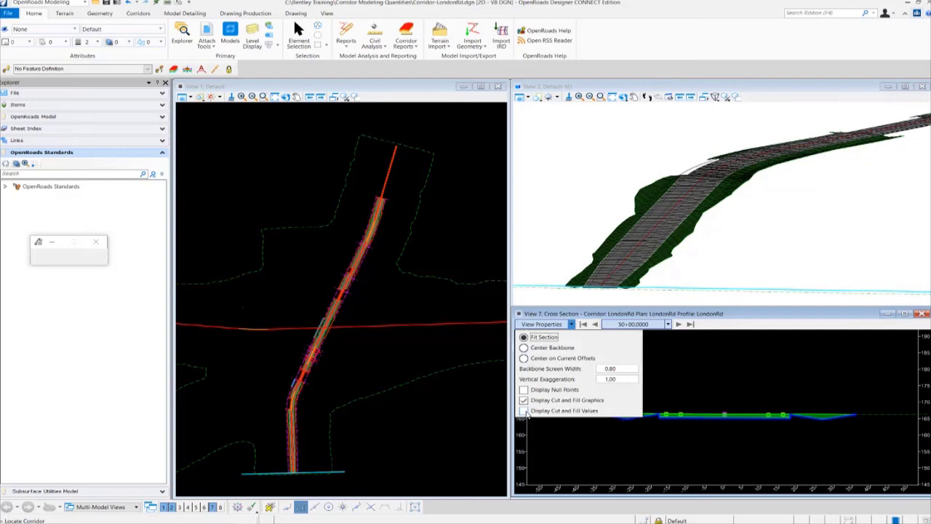
left_click(524, 411)
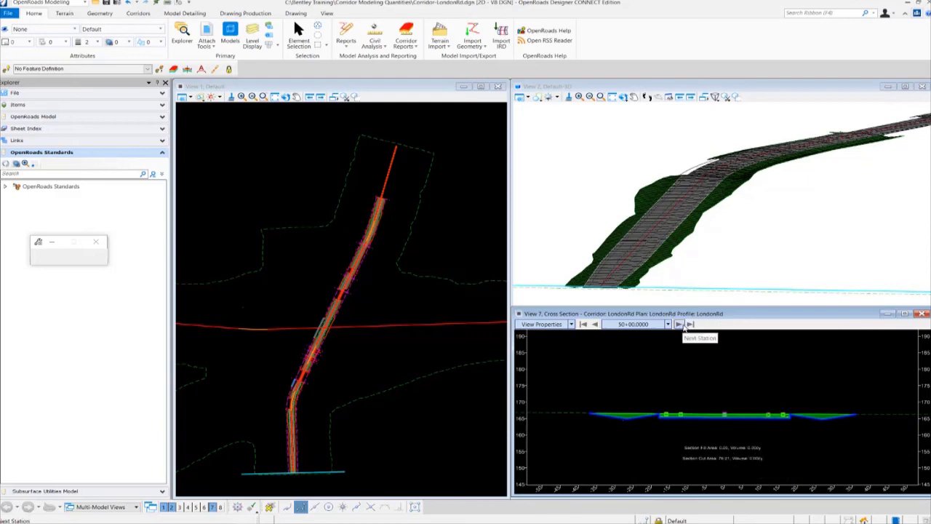
- Step the cross section to station 56+00.000, then hide the cut and fill display again
left_click(678, 325)
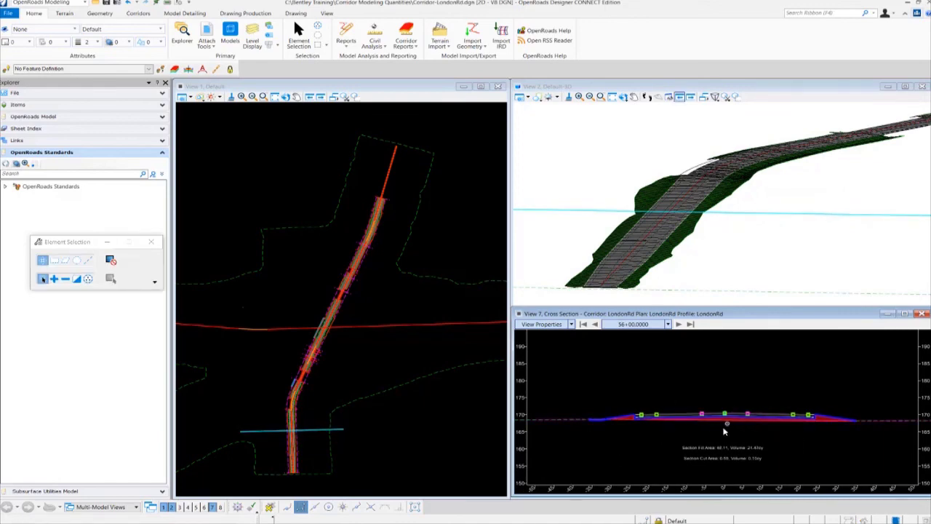
left_click(571, 325)
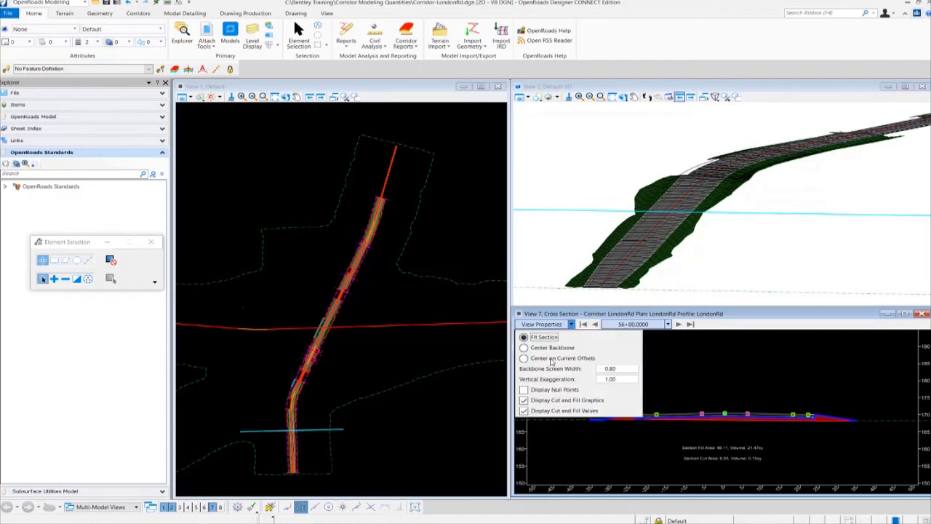
left_click(524, 400)
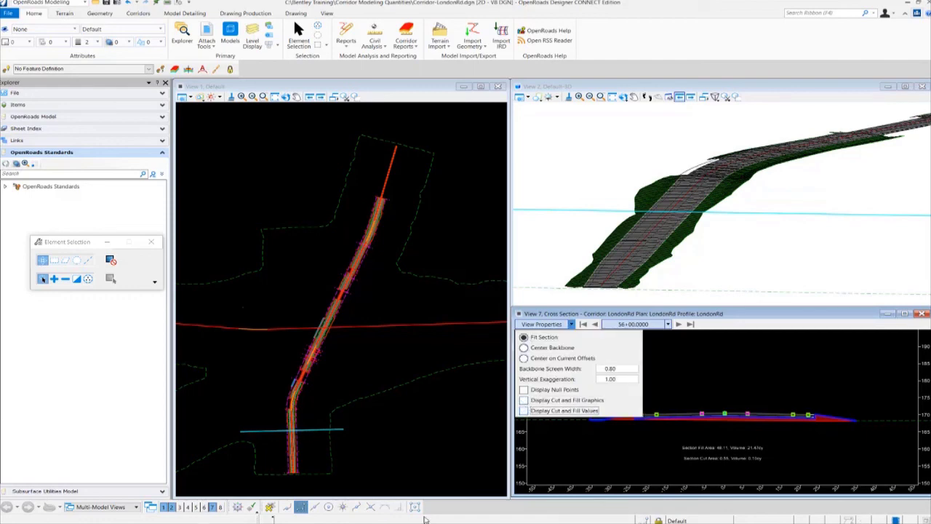